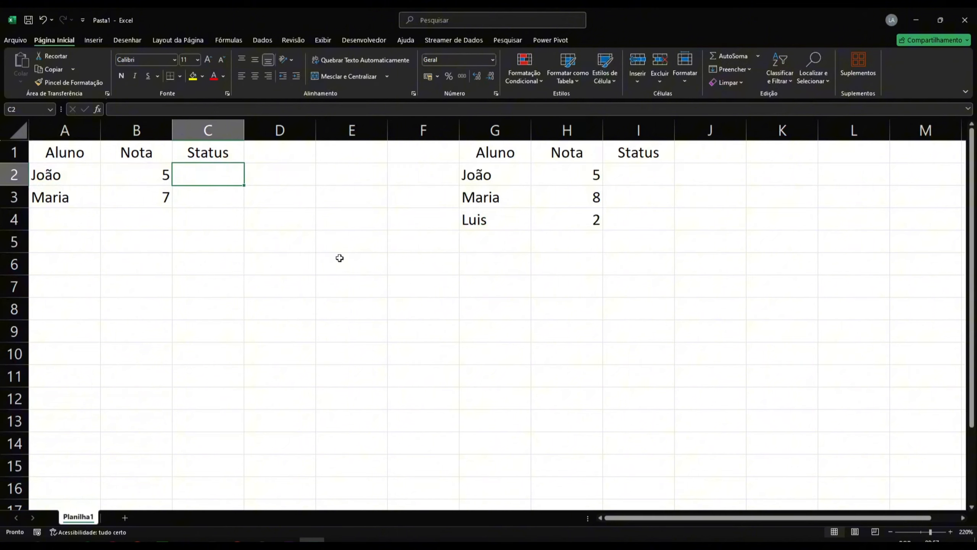
Step: Begin an SE formula in C2 that tests whether B2 is less than 5
text(=)
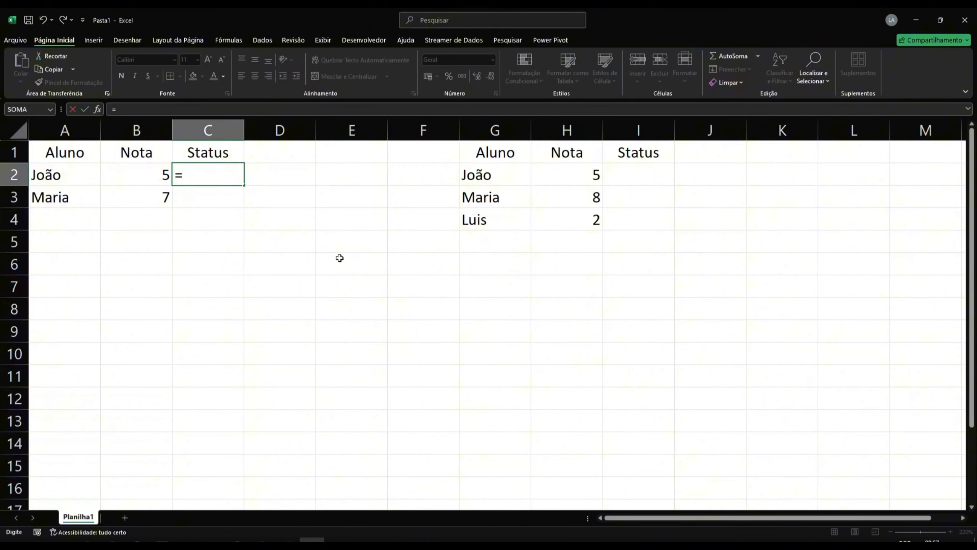
text(SE()
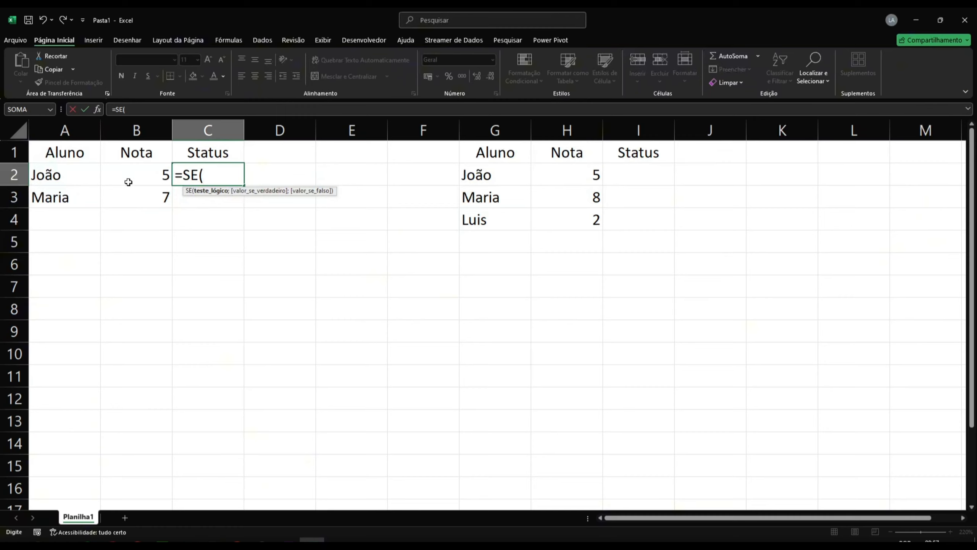
click(148, 171)
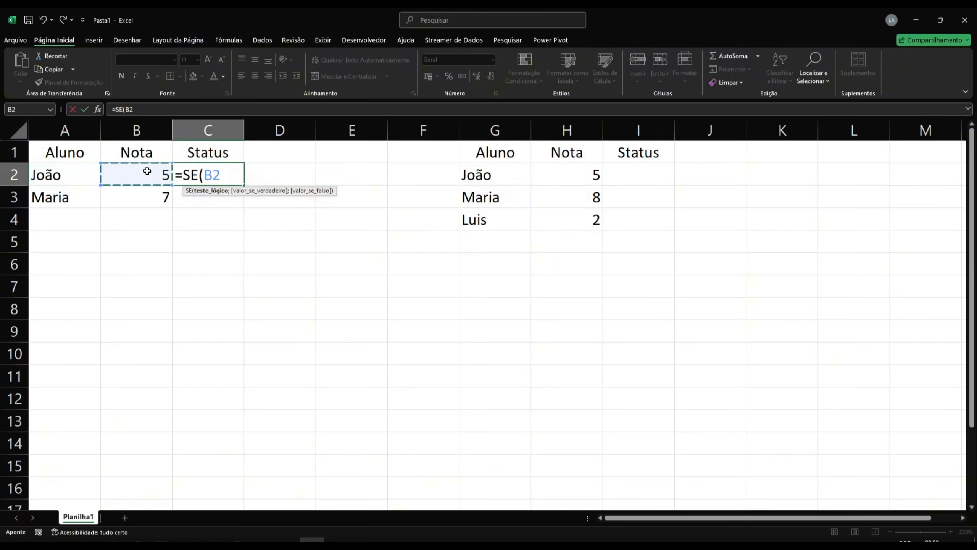
text(<)
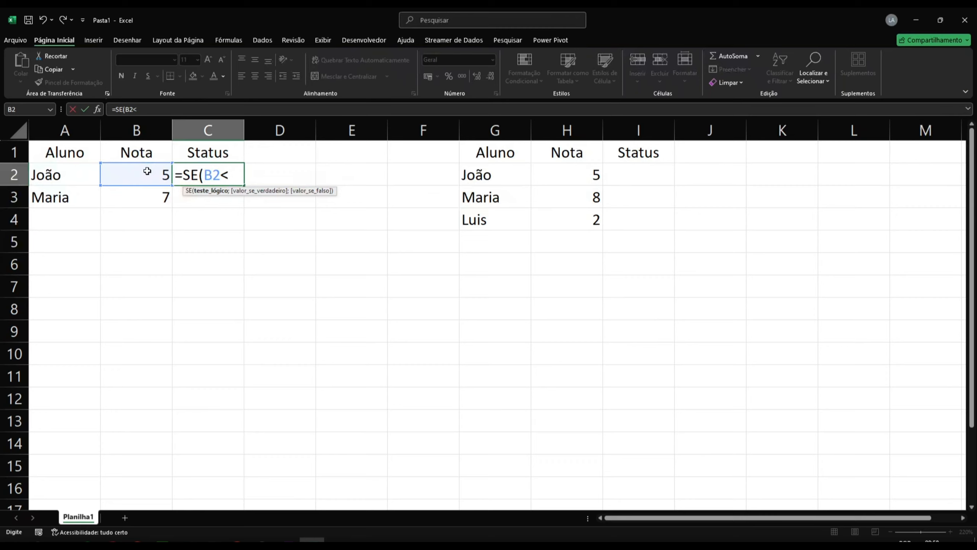
text(5;)
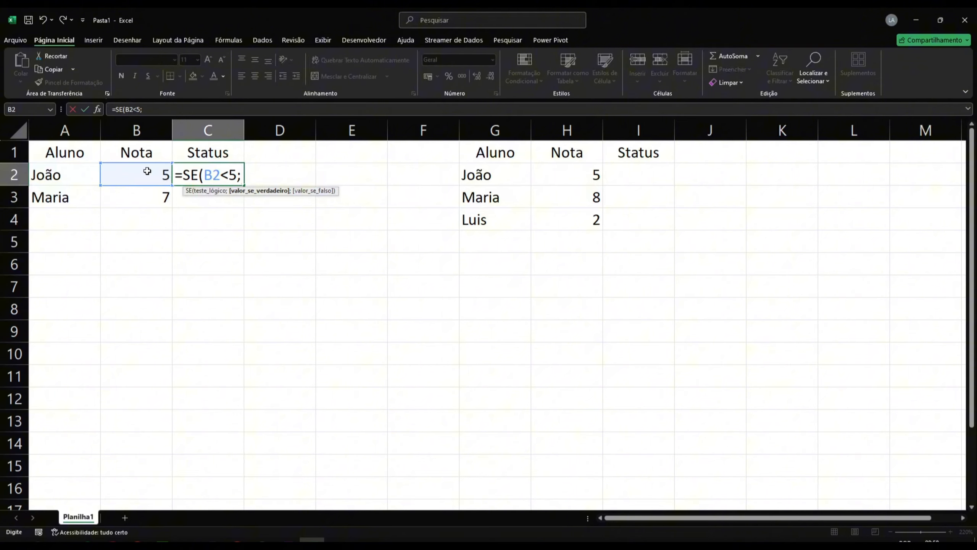
Step: Complete the formula with "Reprovado" as the true result and "Aprovado" as the false result, and confirm it
text("Reprovado")
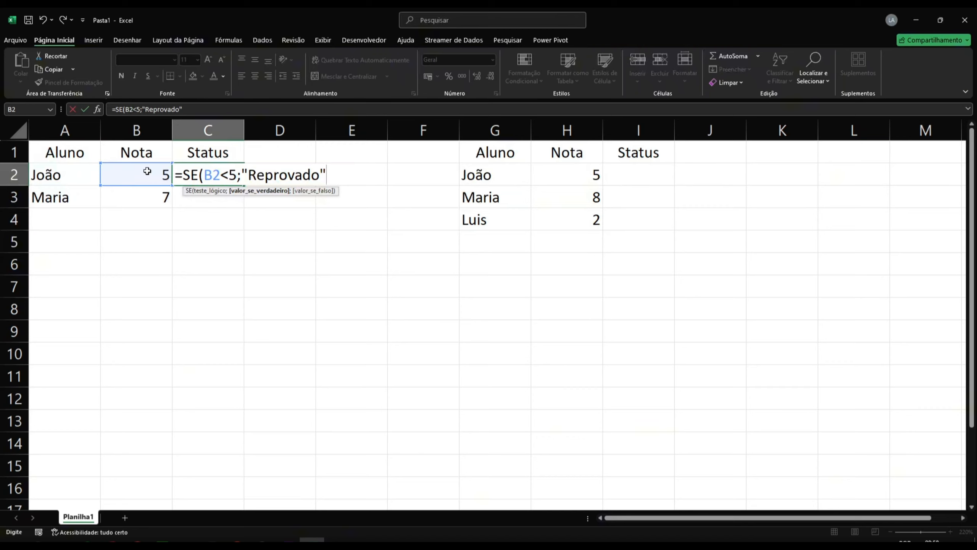
text(;)
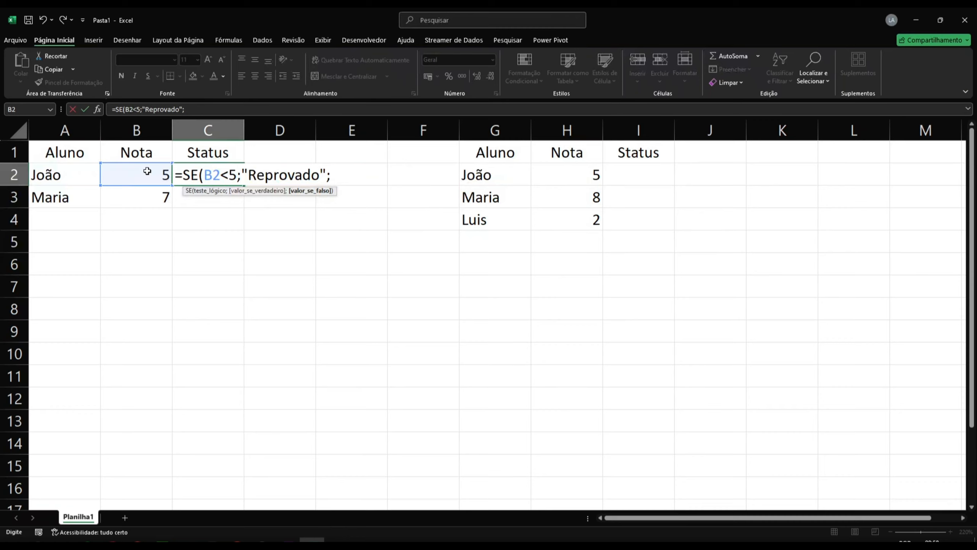
text("Aprovado")
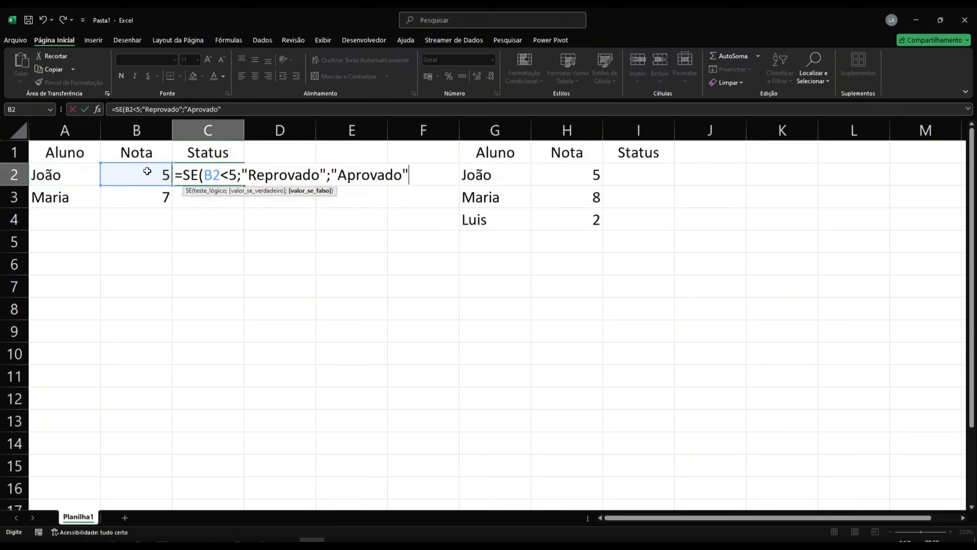
text())
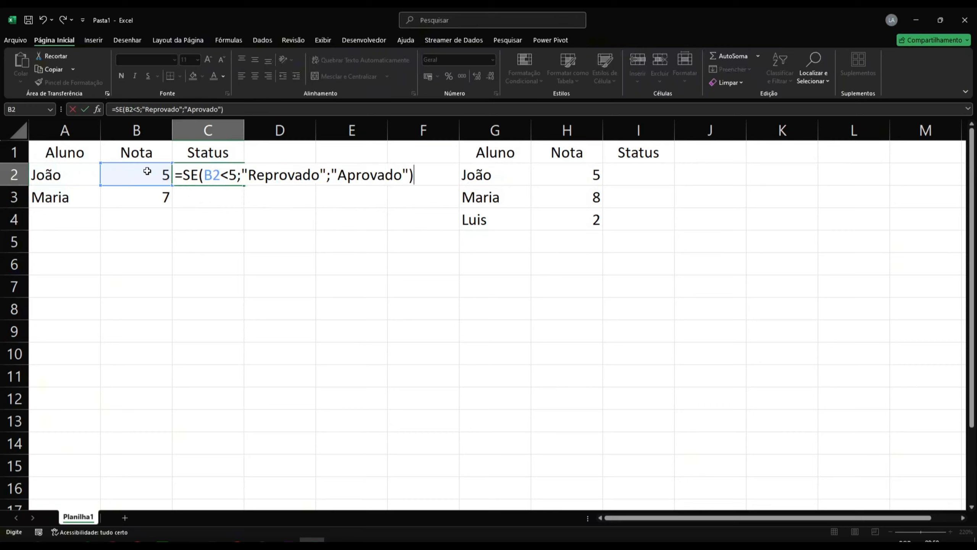
key(Return)
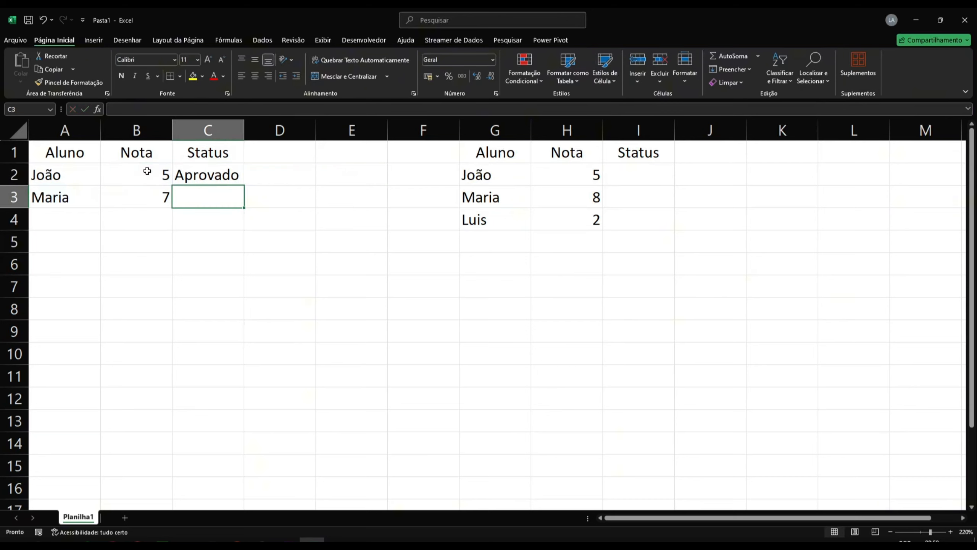
Step: Fill the C2 formula down to C3
click(206, 176)
drag(245, 185, 247, 208)
click(219, 179)
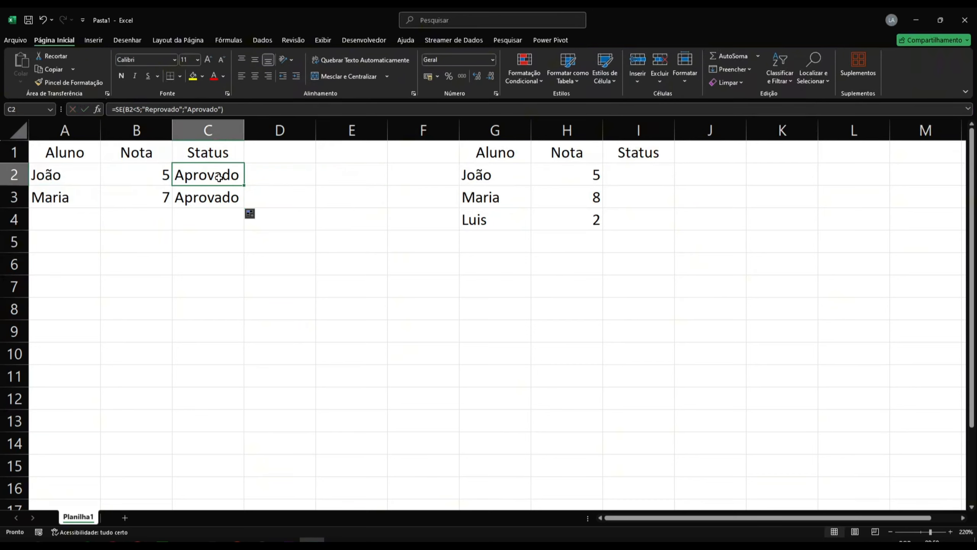
Step: Change João's grade in B2 to 4
click(132, 179)
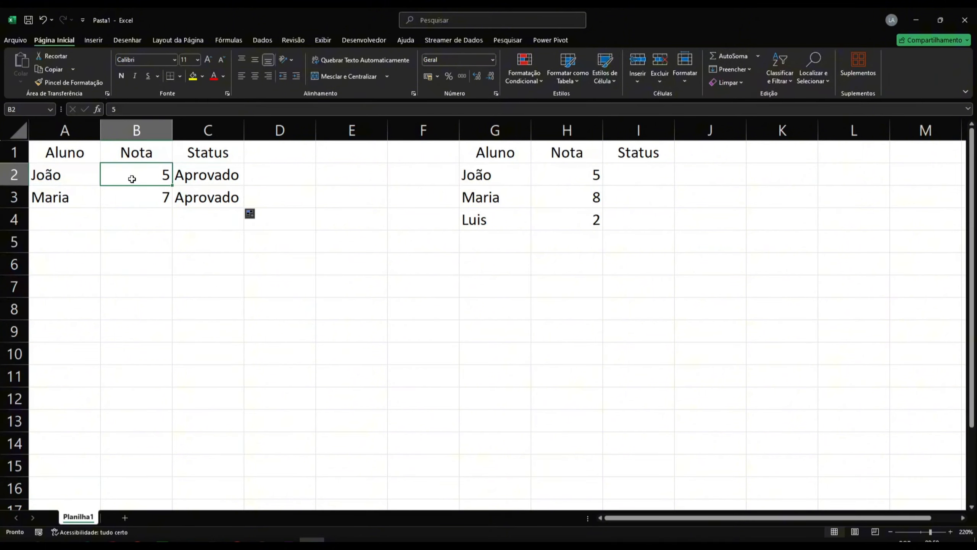
key(Right)
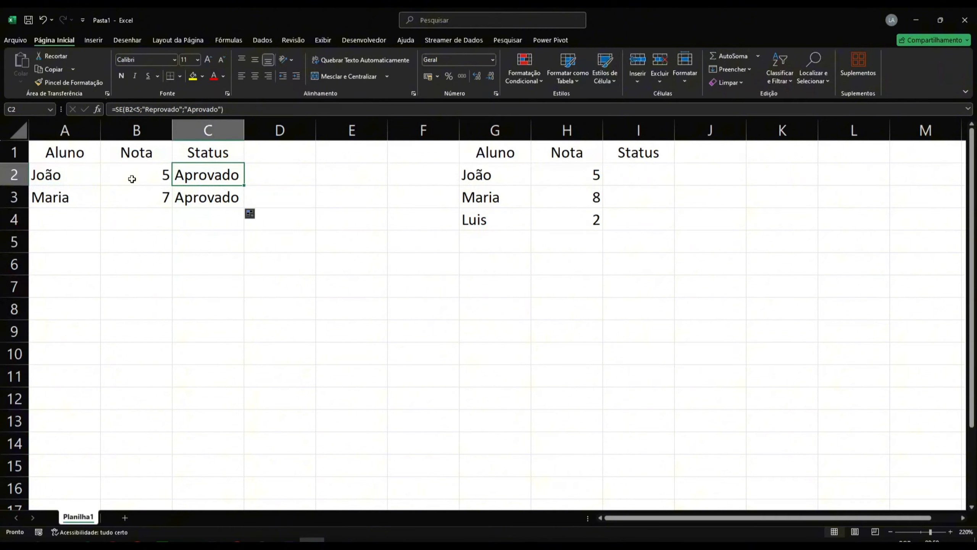
click(132, 179)
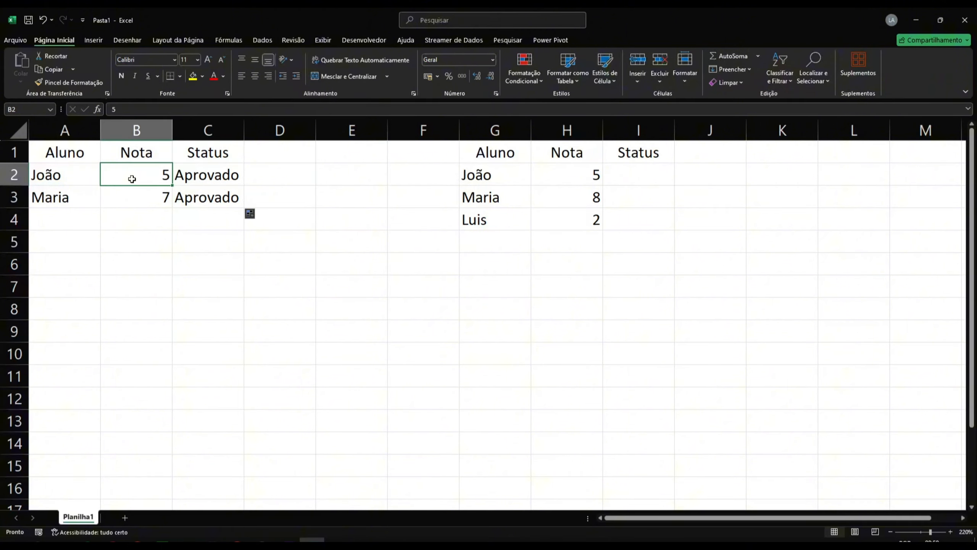
text(4)
key(Return)
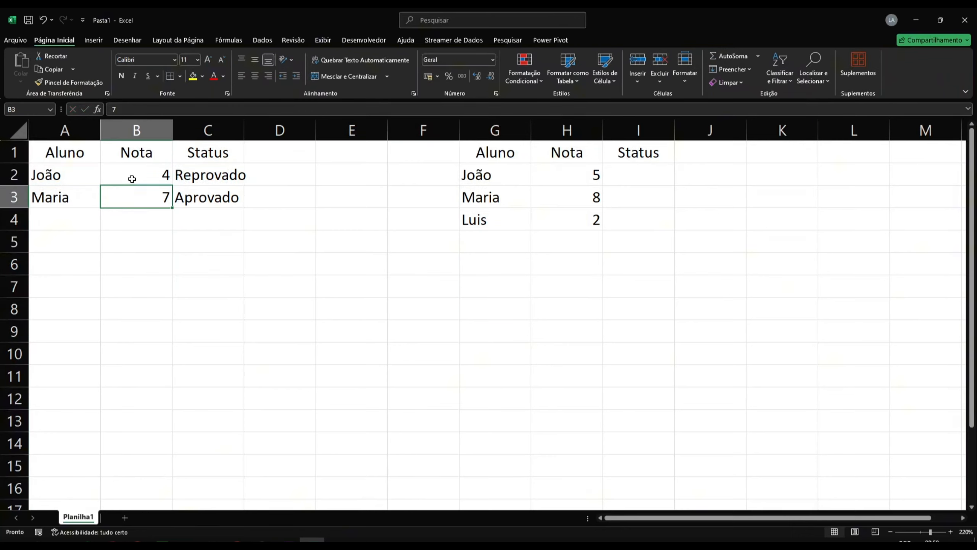
Step: Change Maria's grade in B3 to 2
key(Up)
key(Down)
text(1)
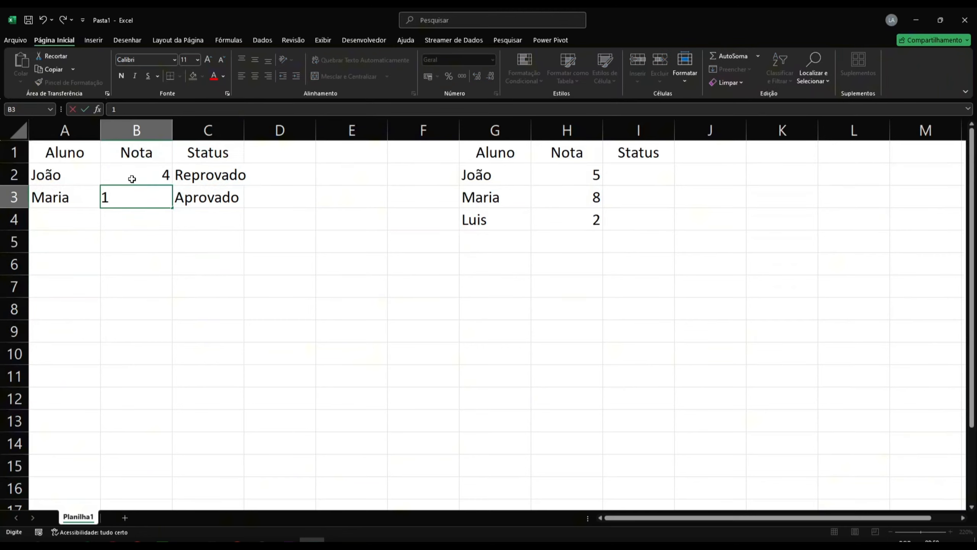
key(BackSpace)
text(2)
key(Return)
Step: Change Maria's grade in B3 to 10
key(Up)
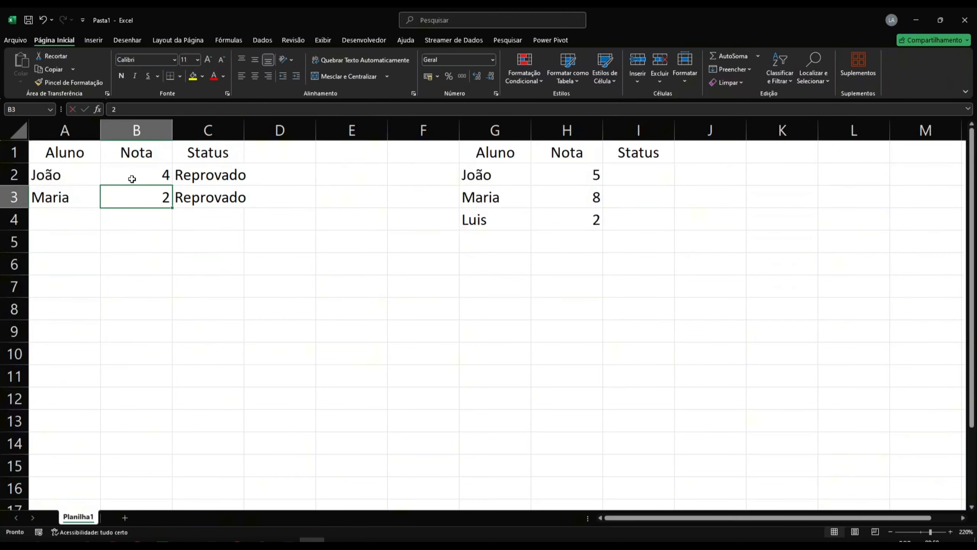
text(10)
key(Return)
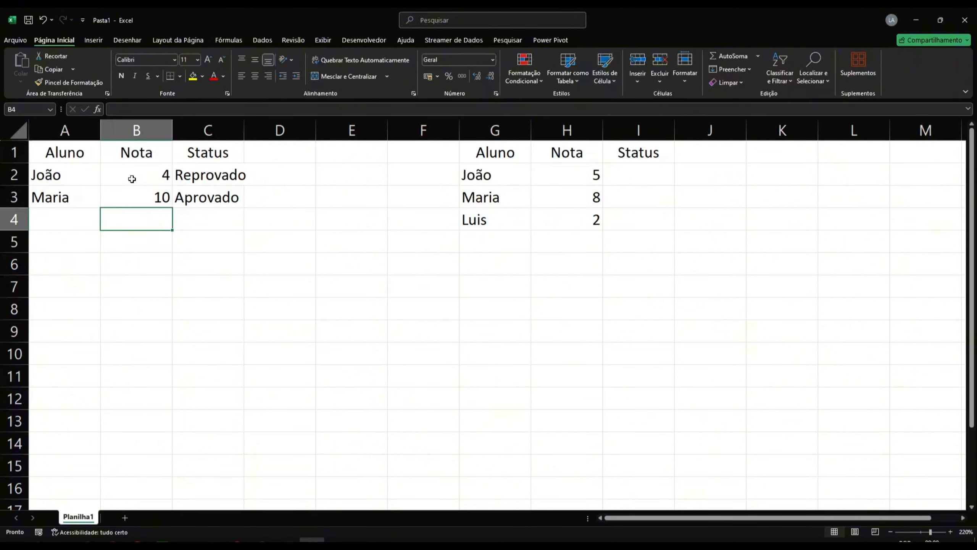
Step: Begin an SE formula in I2 that tests whether H2 is less than 5
click(612, 175)
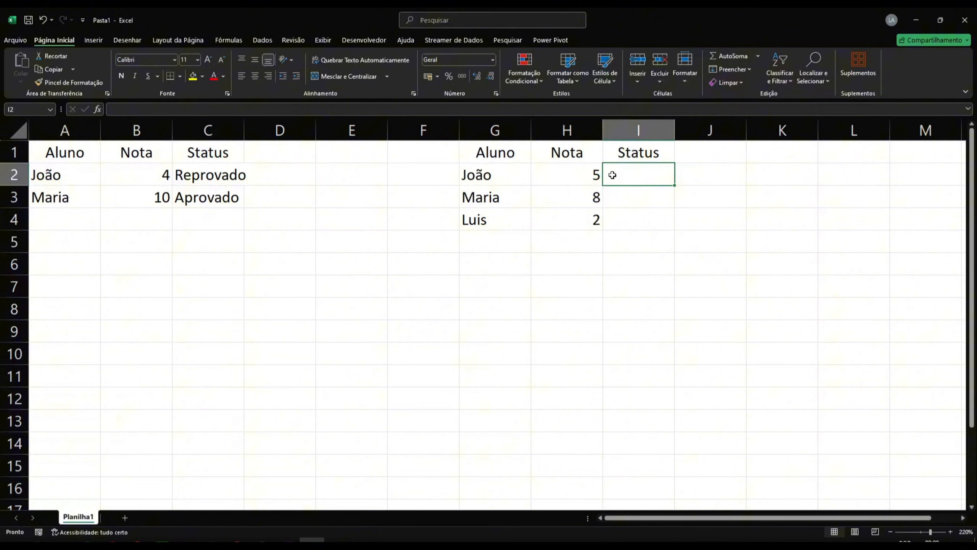
text(=)
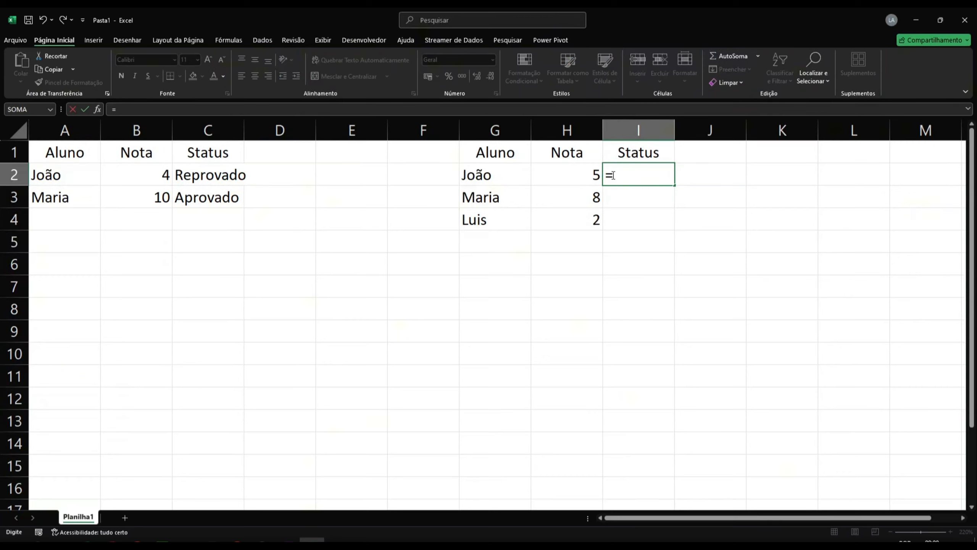
text(se)
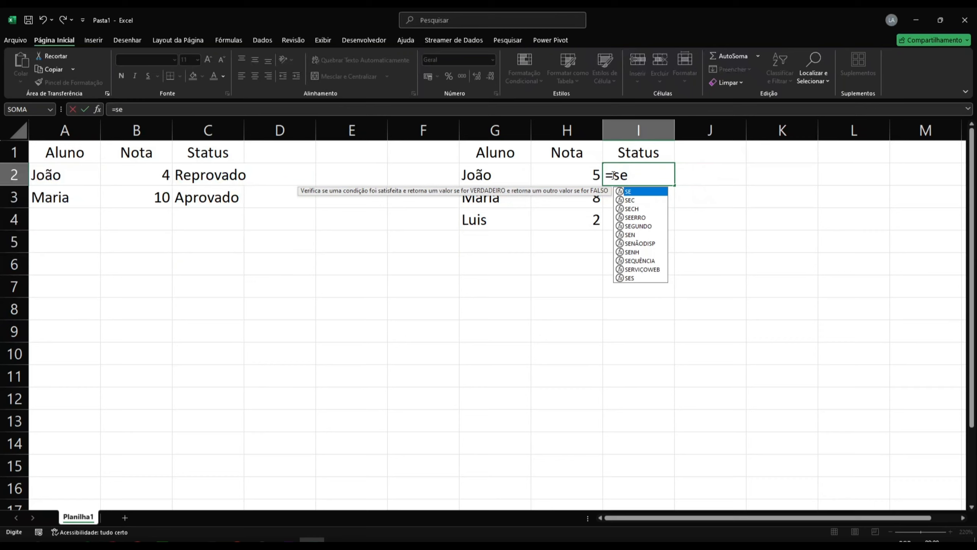
text(()
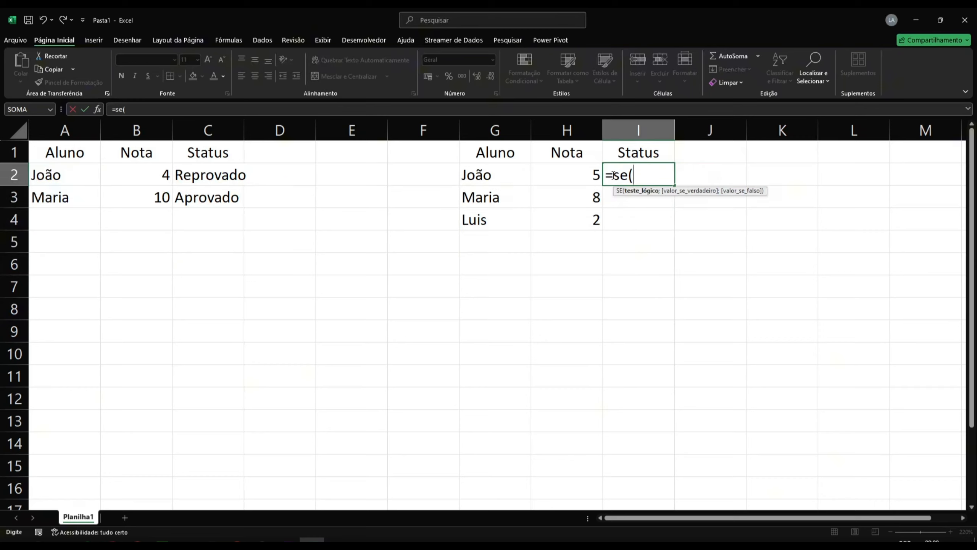
click(578, 169)
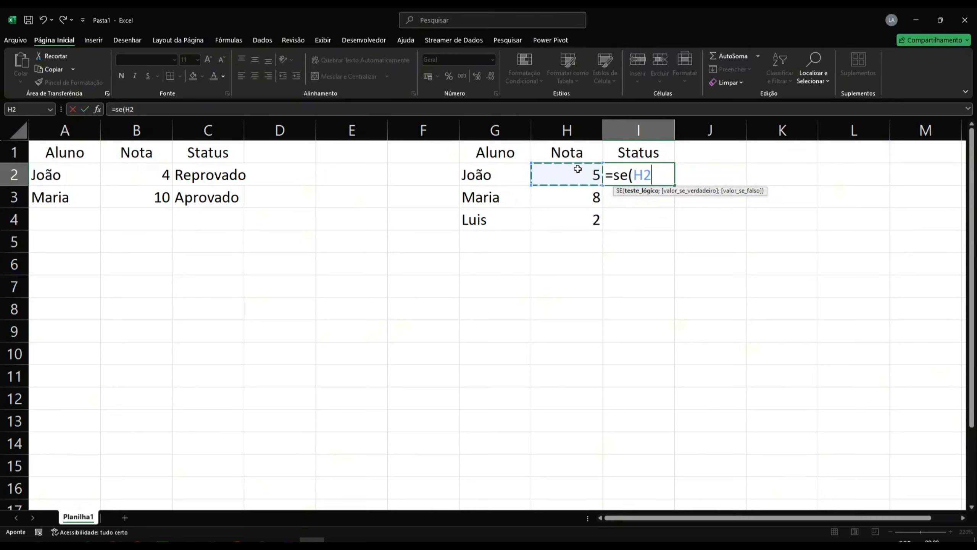
text(<)
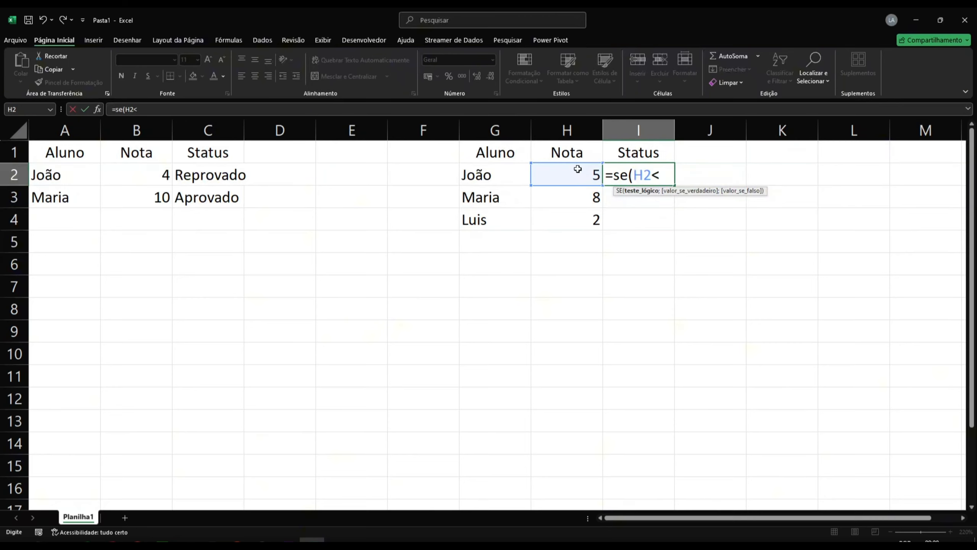
text(5;)
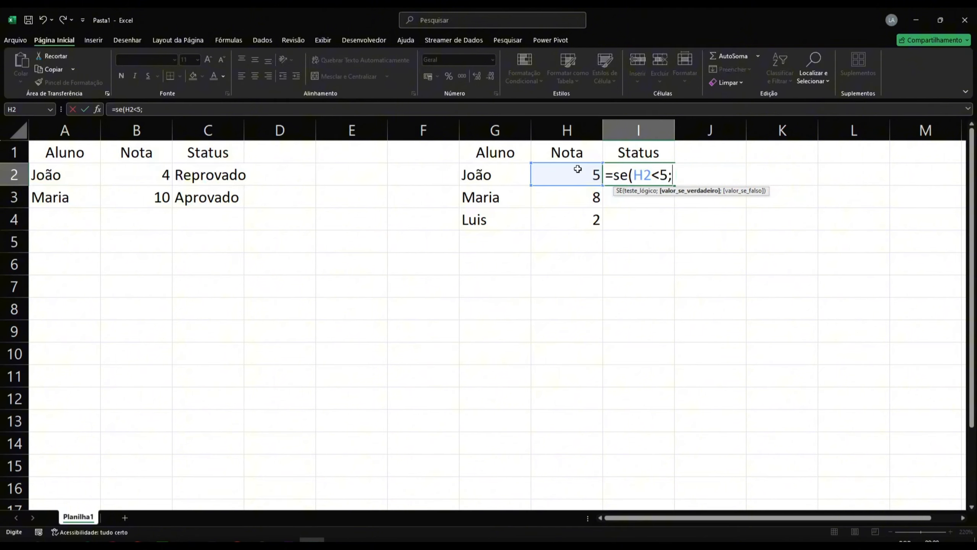
text("Reprovado";)
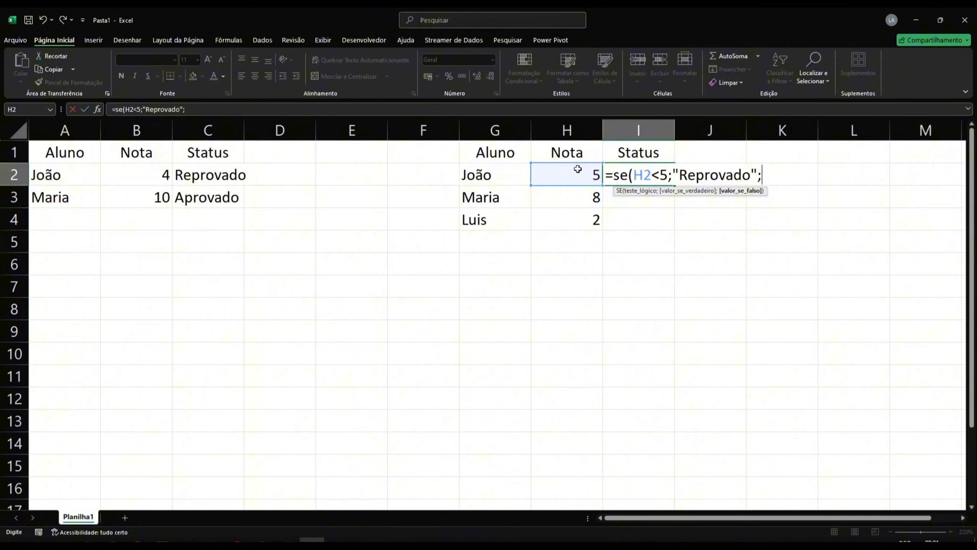
Step: Enter "Reprovado" as the true result and open a nested SE function for the false result
text(se()
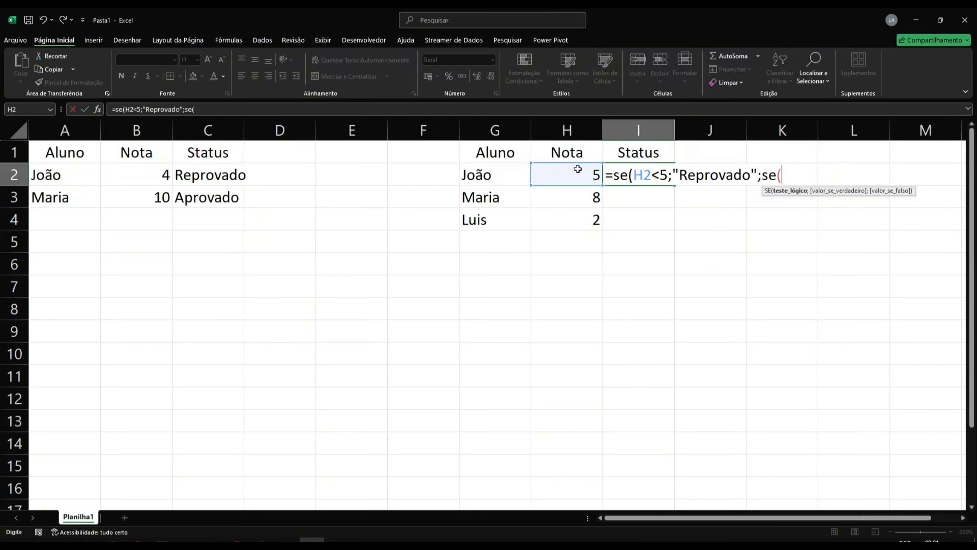
Step: Make the nested SE test whether H2 is less than 7, returning "Recuperação" when true
click(578, 168)
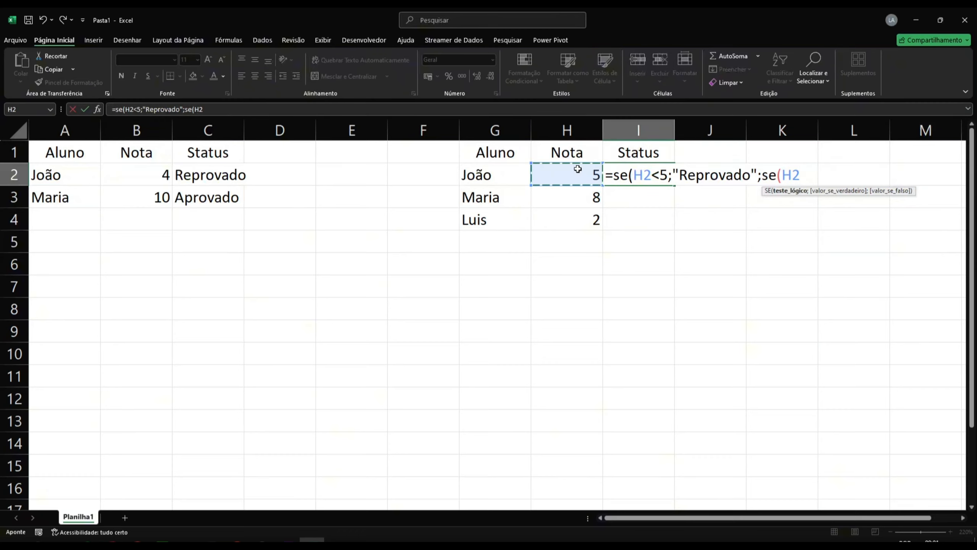
text(<7;"Re)
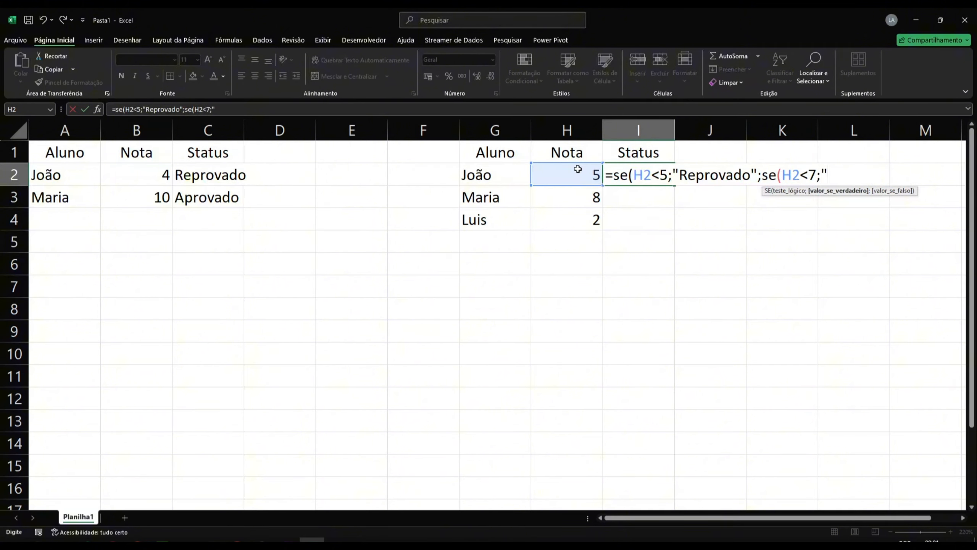
text(cuperaçã)
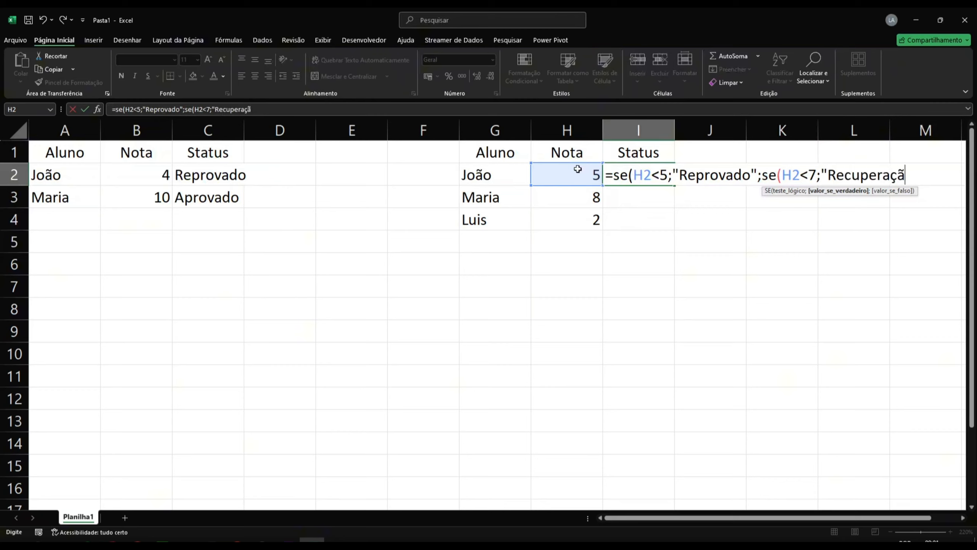
text(o";)
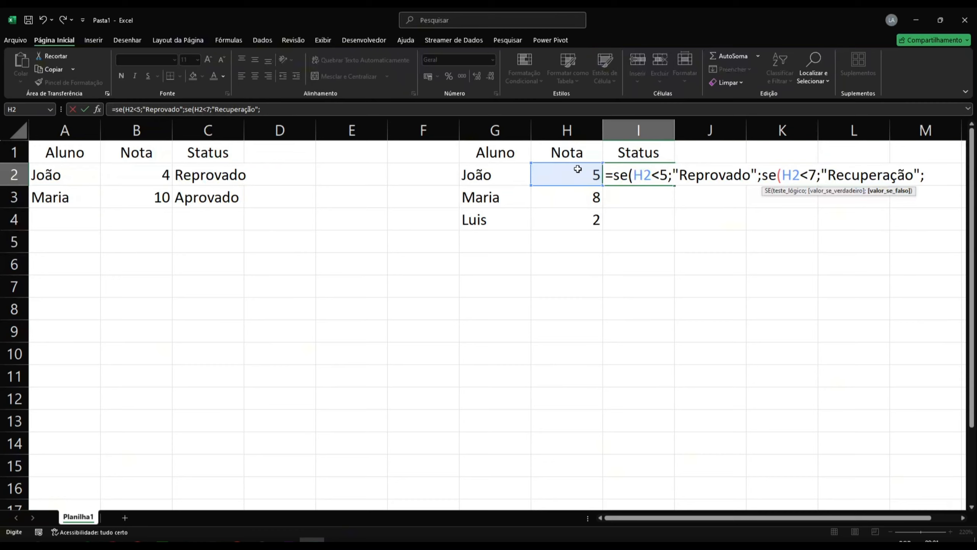
Step: Enter "Aprovado" as the nested false result, close both SE functions and confirm the formula in I2
text("Aprv)
key(BackSpace)
text(ovadp)
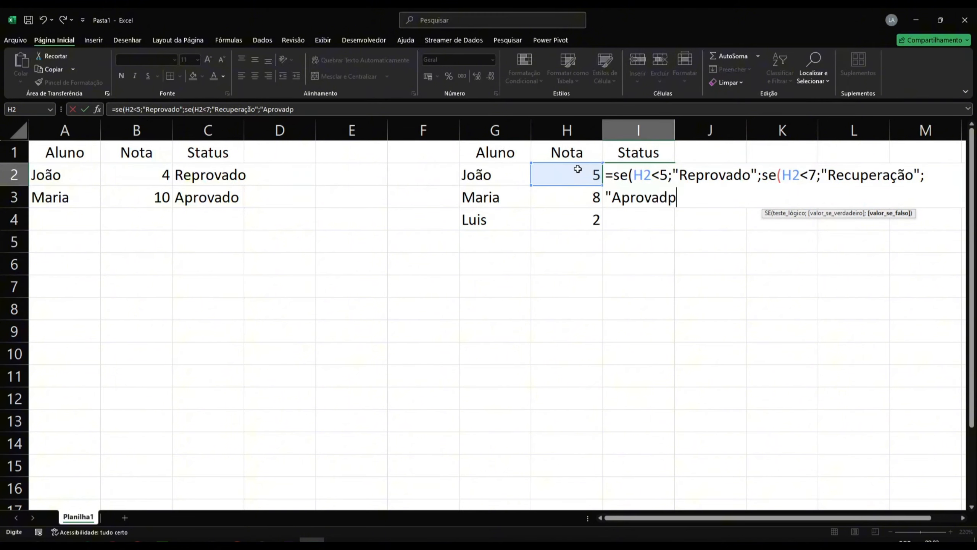
key(BackSpace)
text(o"))
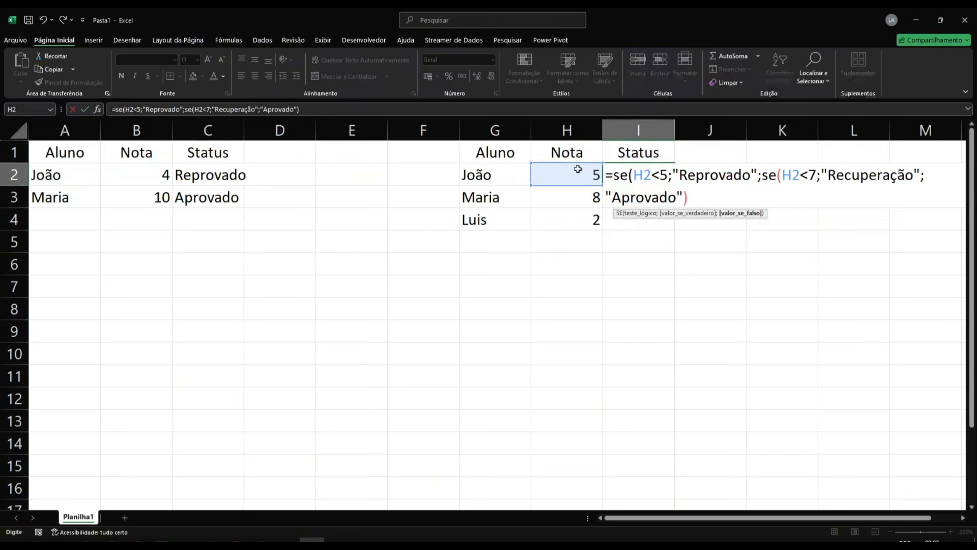
text())
key(BackSpace)
key(BackSpace)
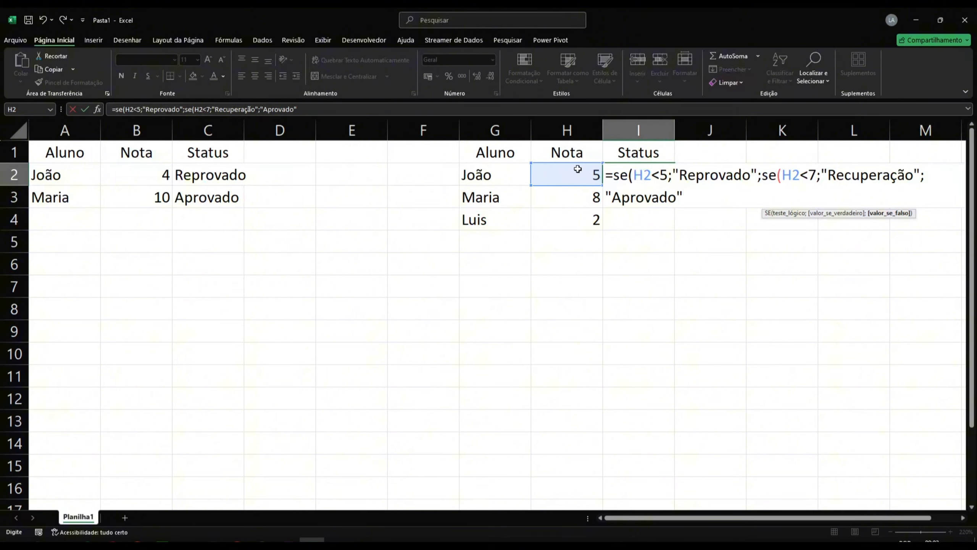
text()))
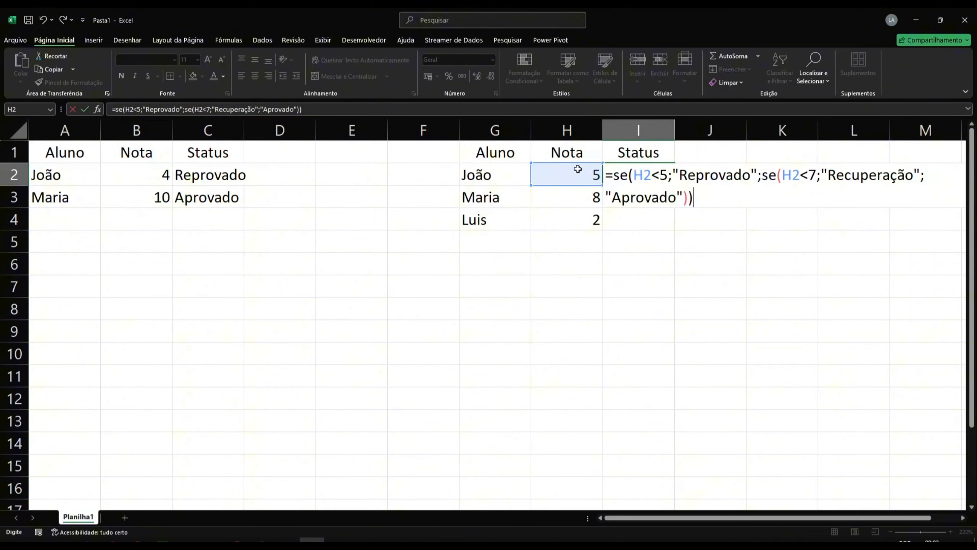
click(654, 169)
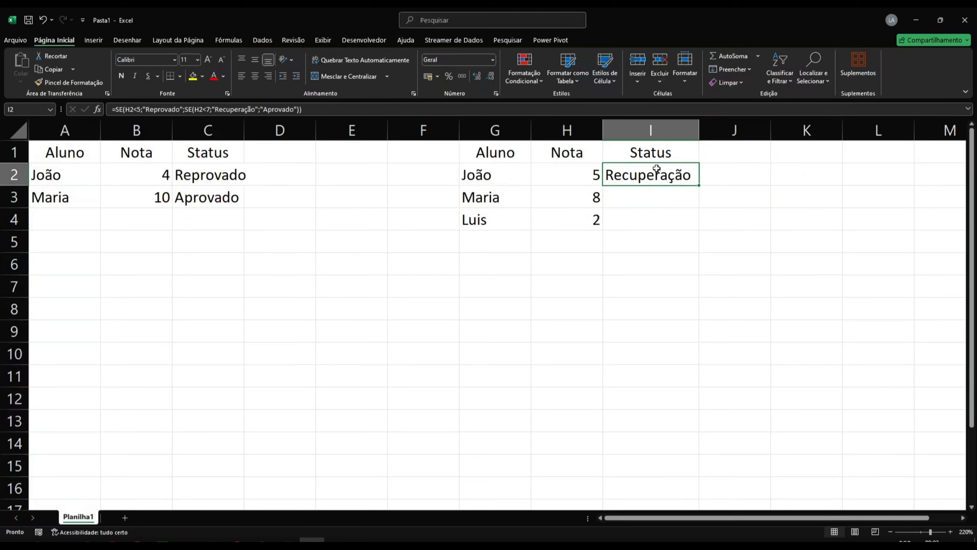
Step: Fill the nested formula from I2 down through I4 and autofit the width of column C
double_click(700, 186)
click(651, 174)
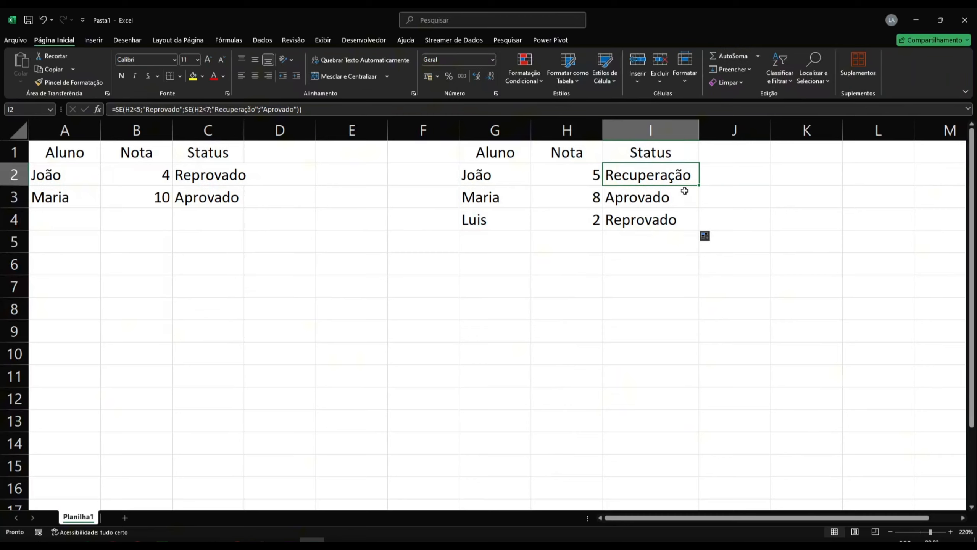
double_click(244, 125)
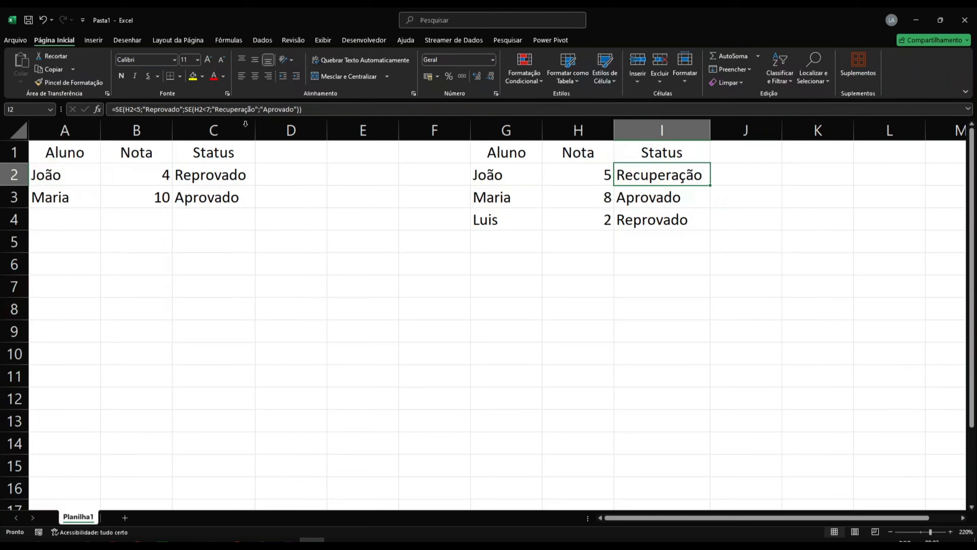
Step: Begin an SE formula in D2 that tests whether A2 equals "João"
click(295, 168)
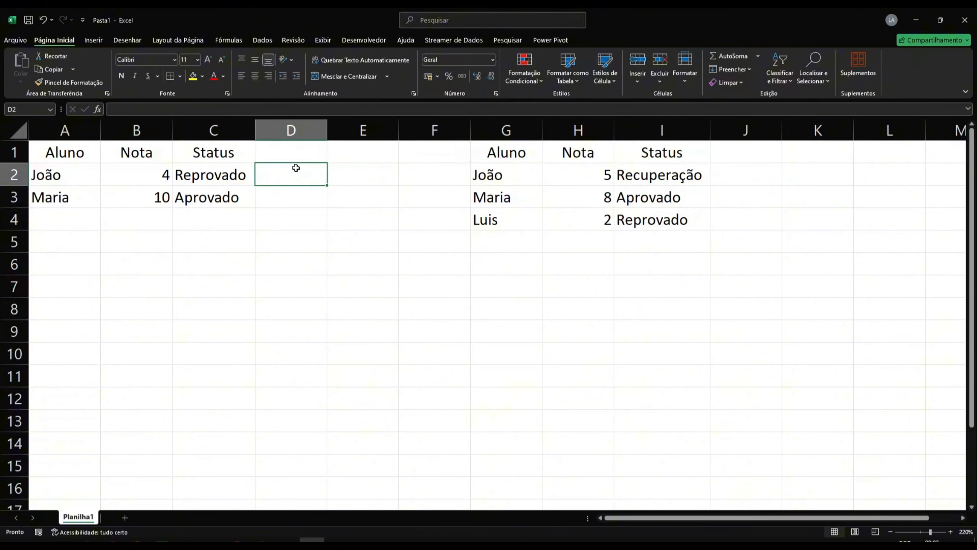
text(=)
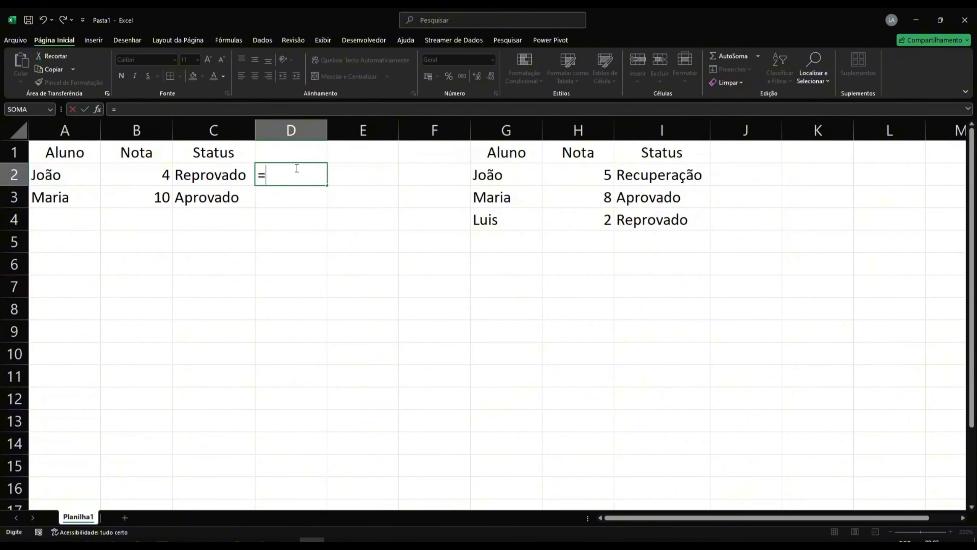
text(se()
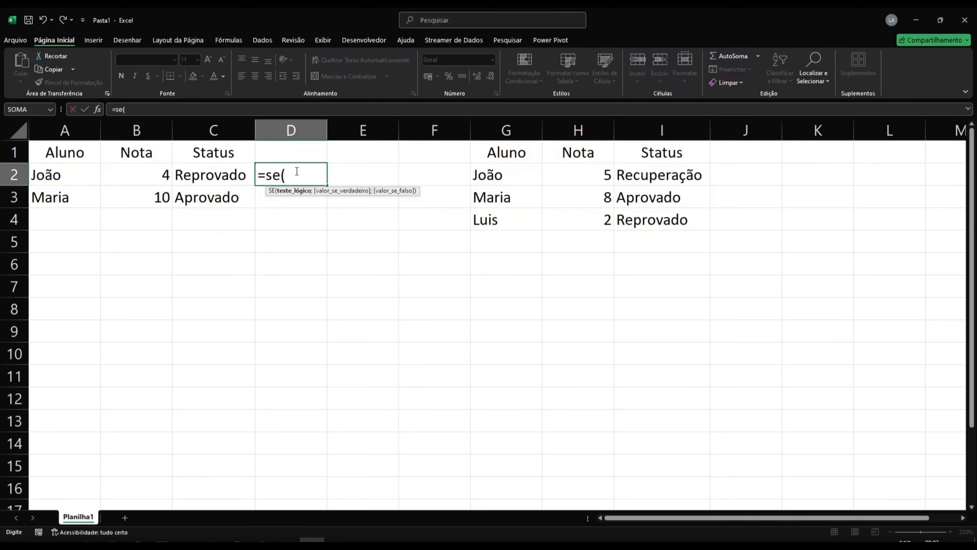
click(51, 180)
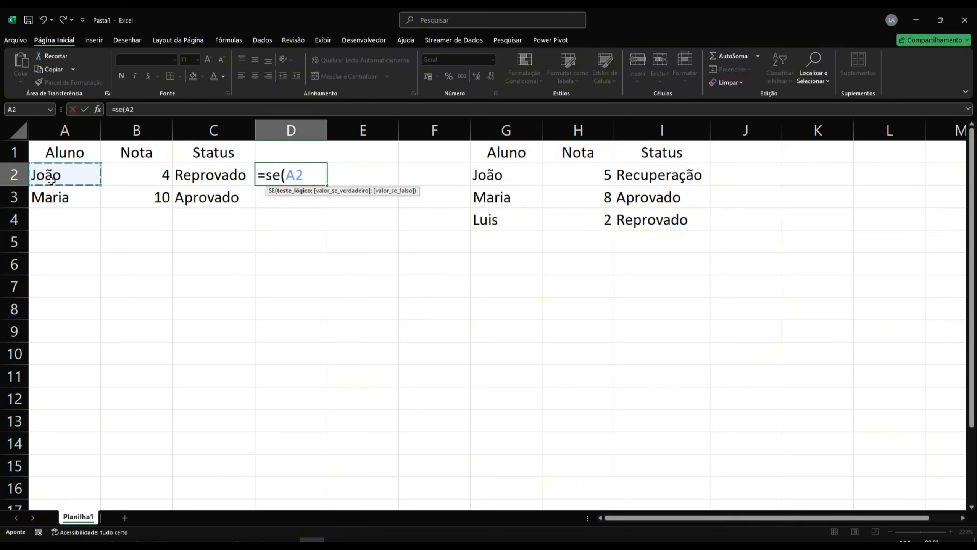
text(=)
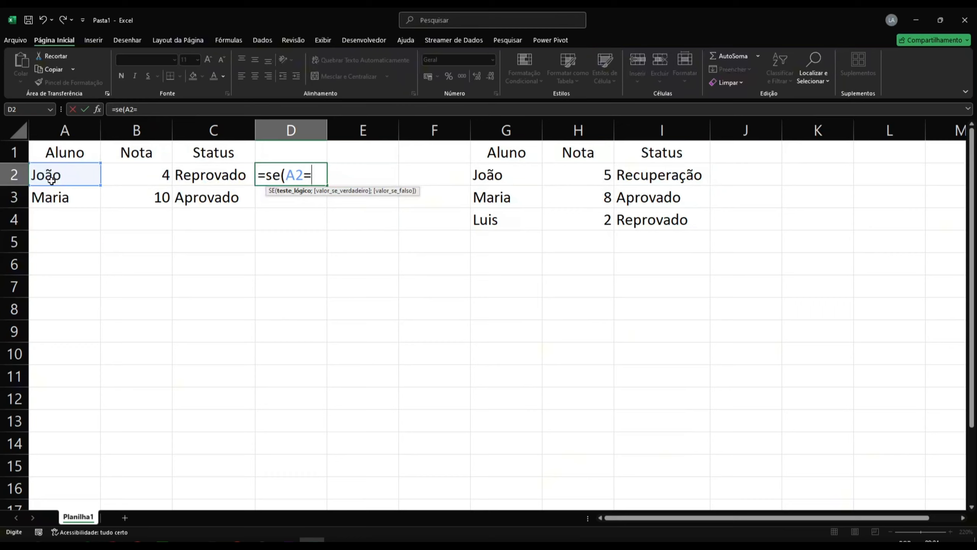
text("João";)
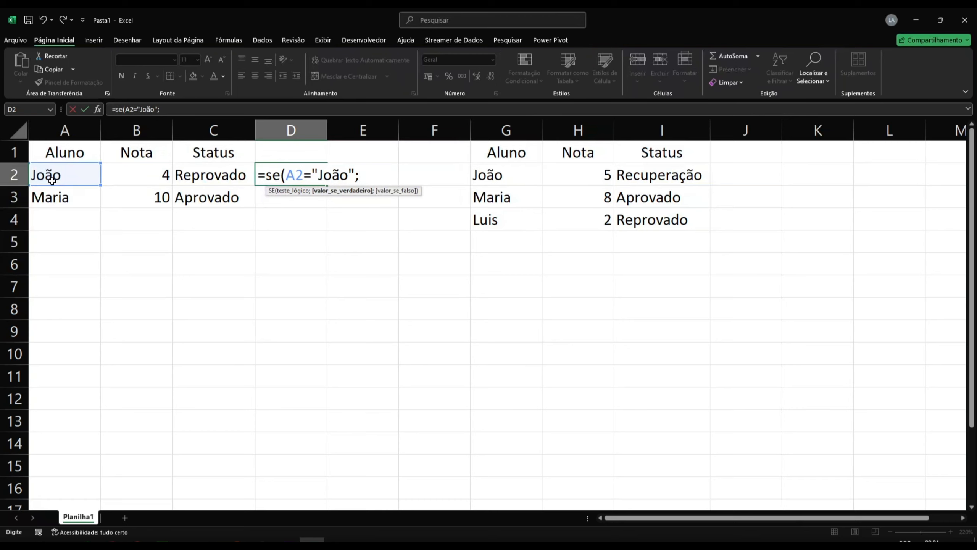
text("M";)
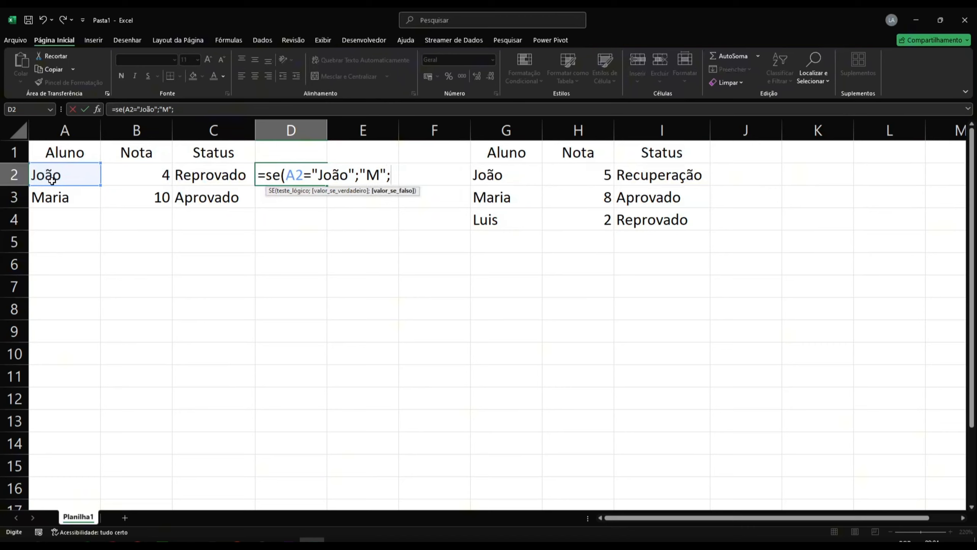
text("F"))
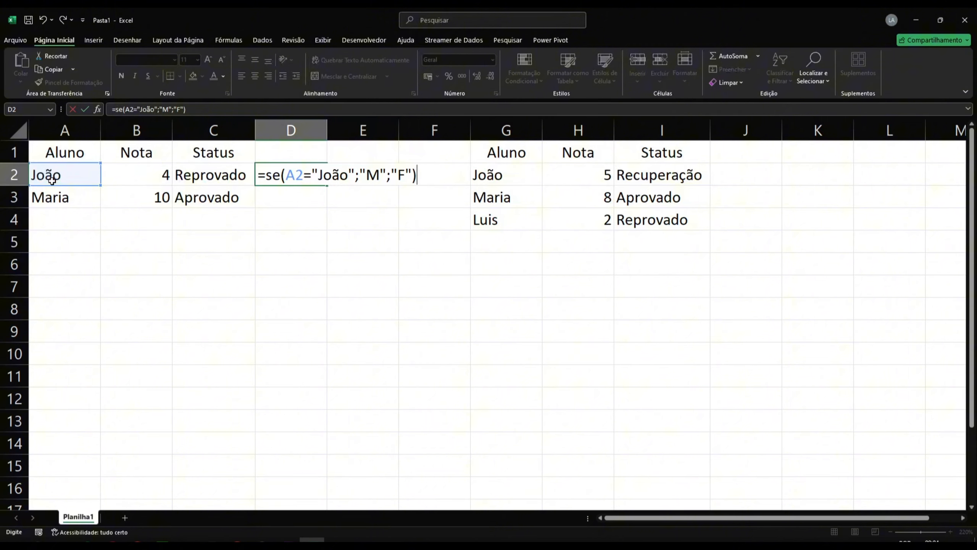
Step: Return "M" when true and "F" otherwise, then confirm the D2 formula
key(Return)
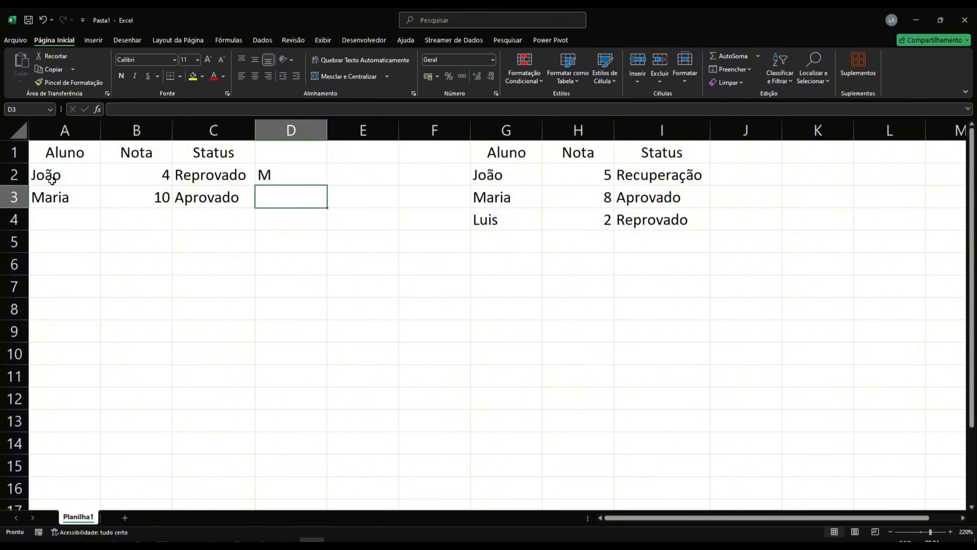
Step: Copy the D2 formula down to D3 and check both cells' formulas
click(284, 179)
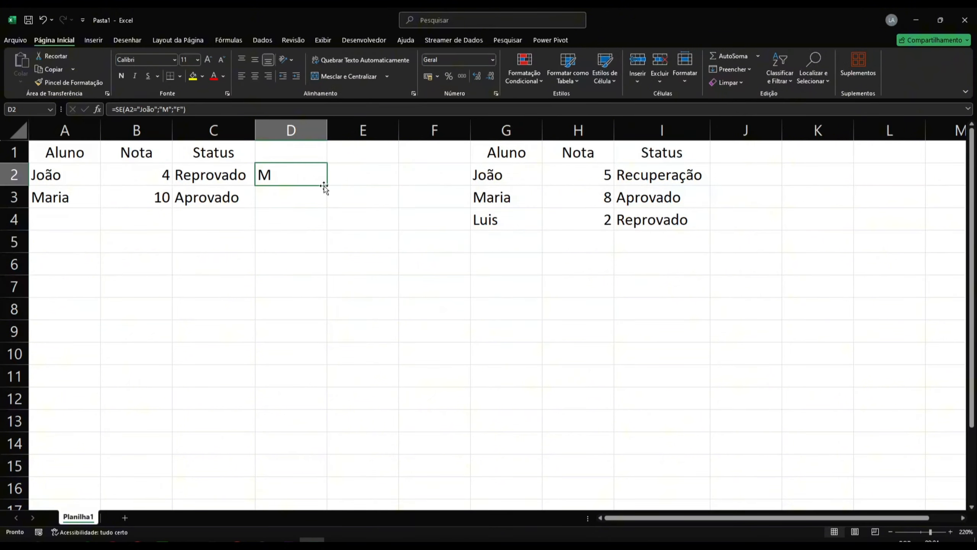
drag(324, 187, 327, 204)
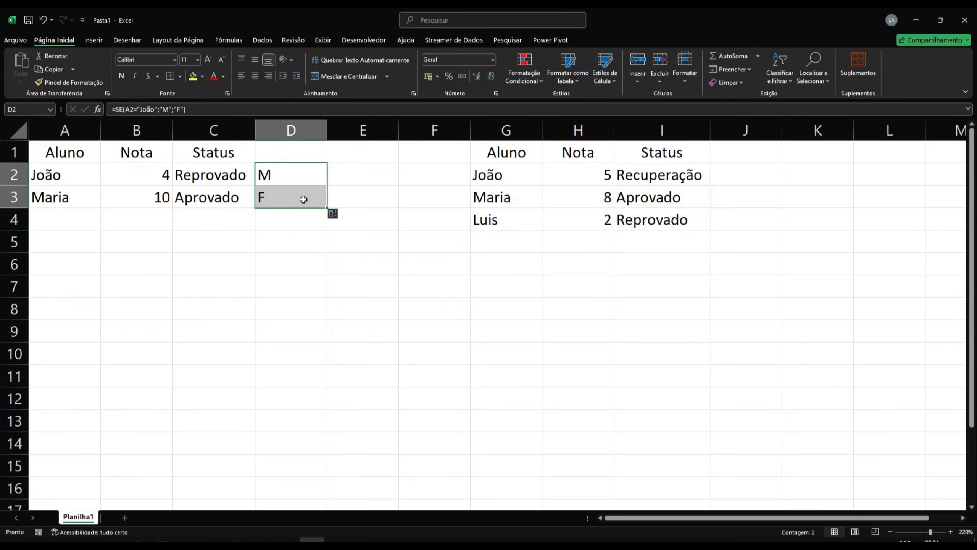
click(298, 197)
click(303, 173)
click(299, 198)
click(300, 183)
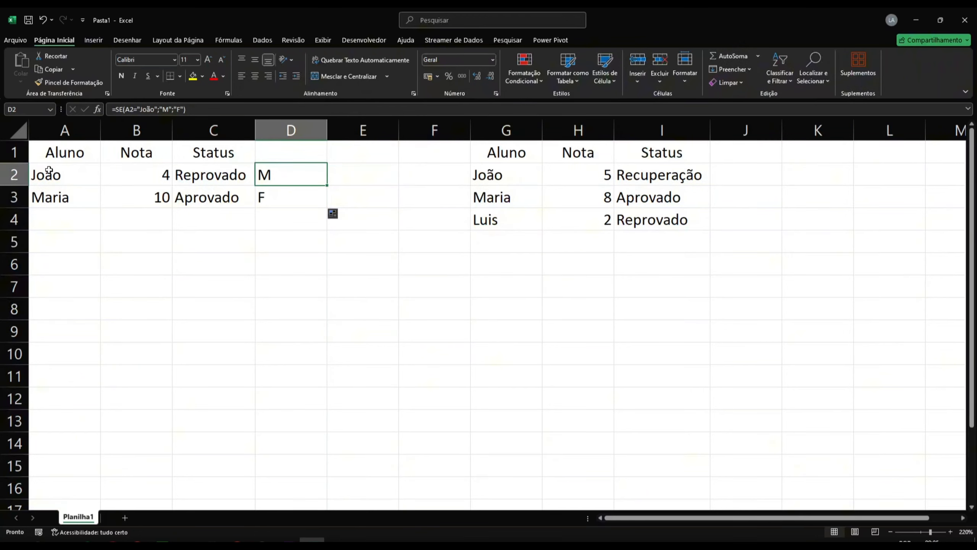
Step: Retype the name in A2 as Joao without the accent to test the formula
click(63, 173)
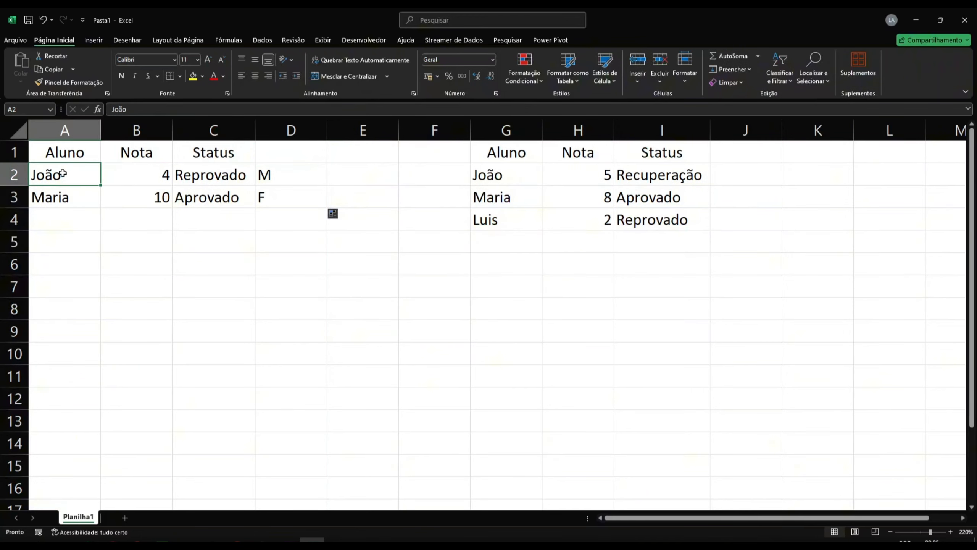
text(Joao)
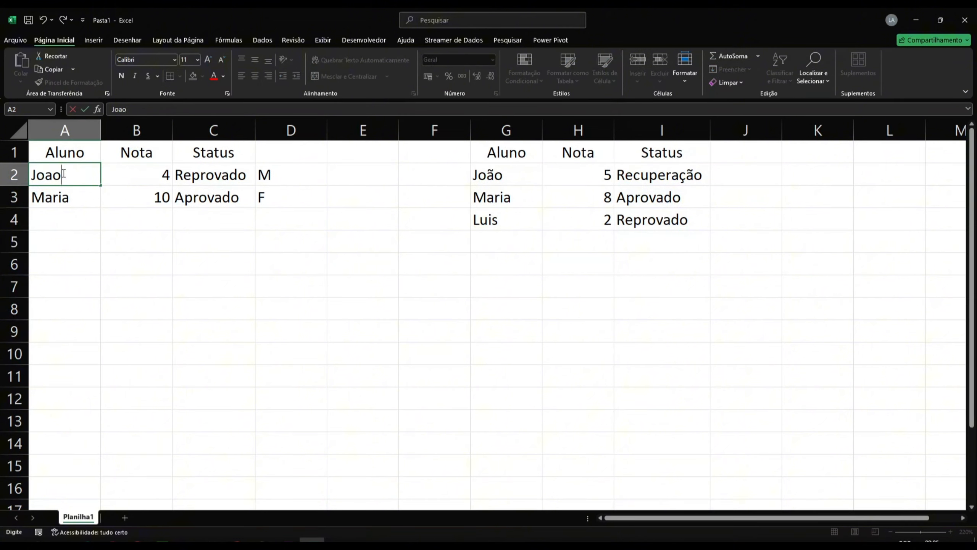
key(Return)
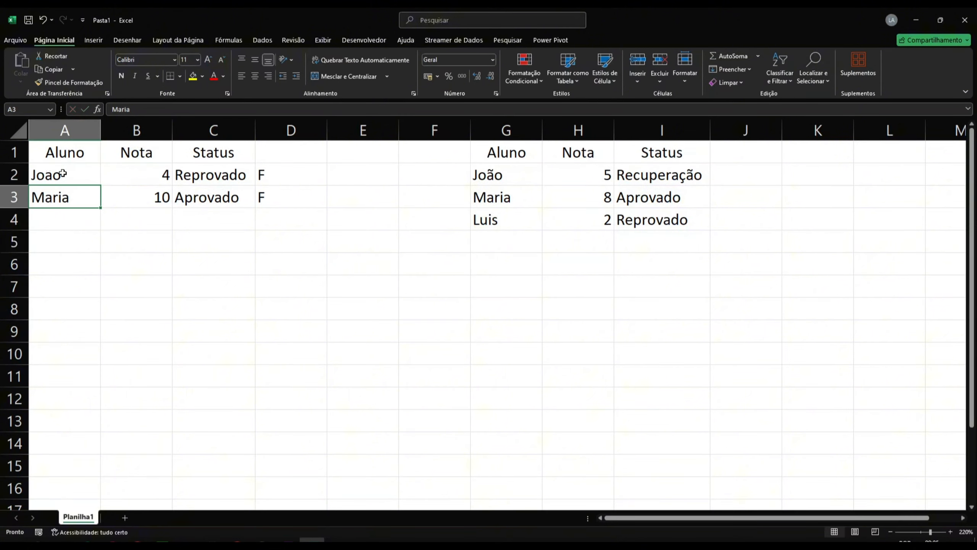
click(63, 174)
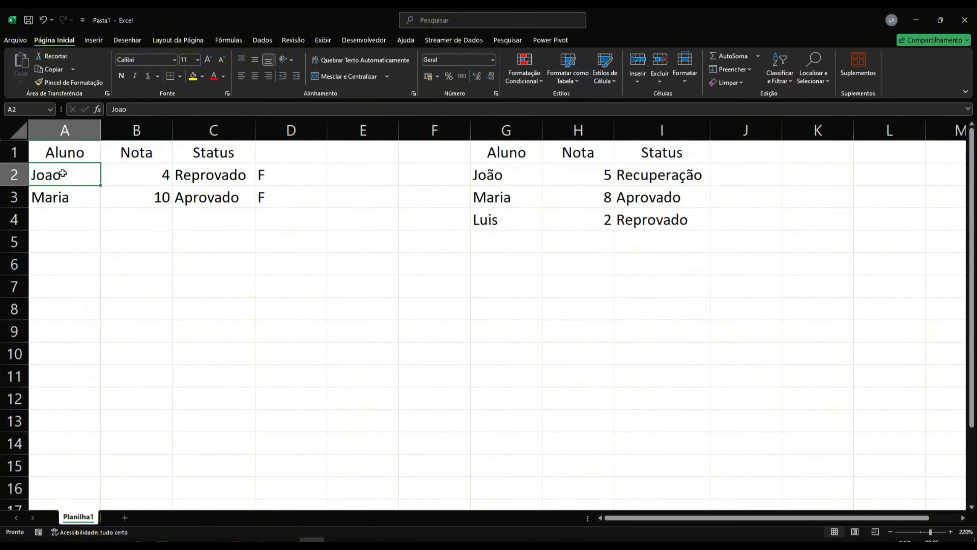